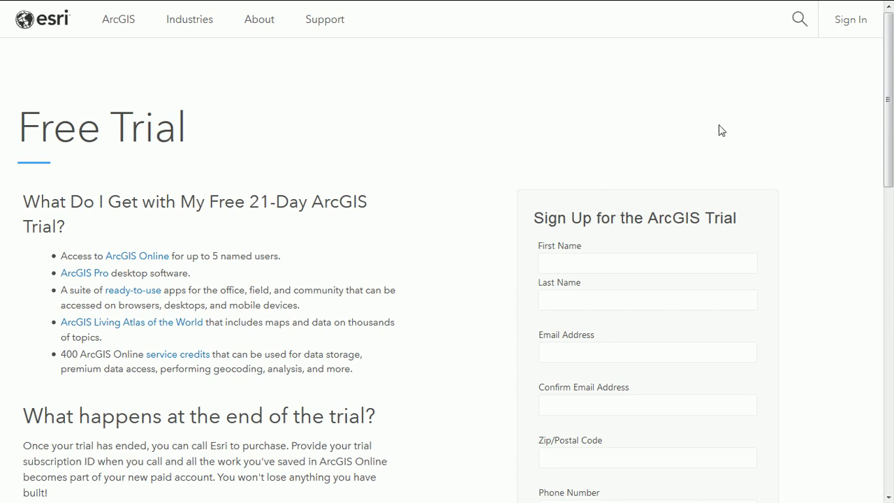
Step: Scroll up and down through the ArcGIS free trial sign-up form to review it
scroll(752, 134, "down", 2)
scroll(749, 133, "down", 2)
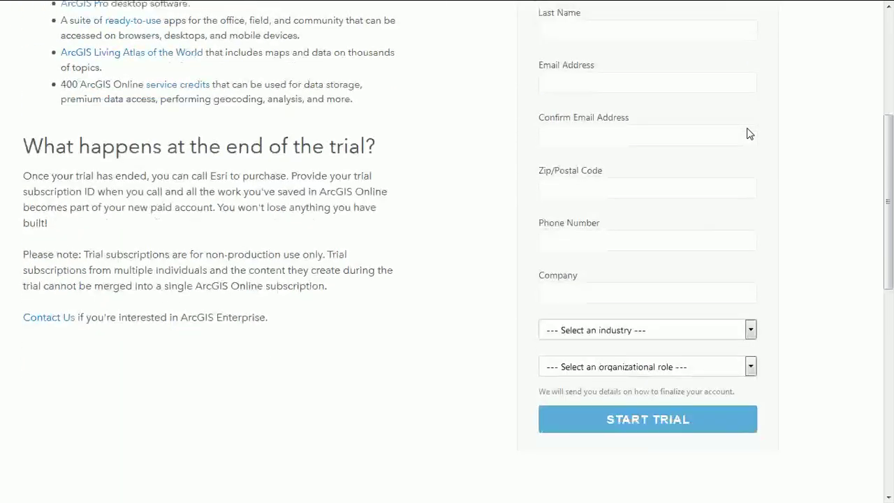
scroll(792, 137, "up", 2)
scroll(792, 137, "up", 2)
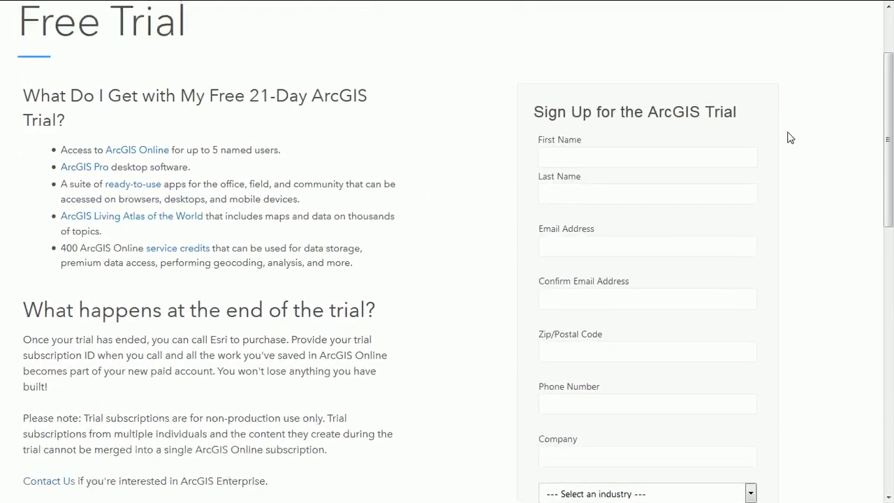
scroll(789, 138, "down", 3)
scroll(790, 137, "down", 1)
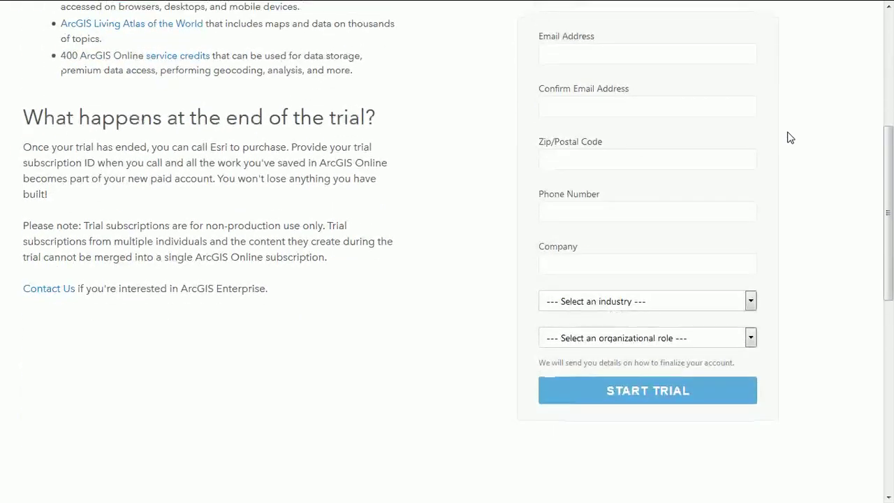
scroll(790, 137, "up", 4)
scroll(783, 139, "up", 1)
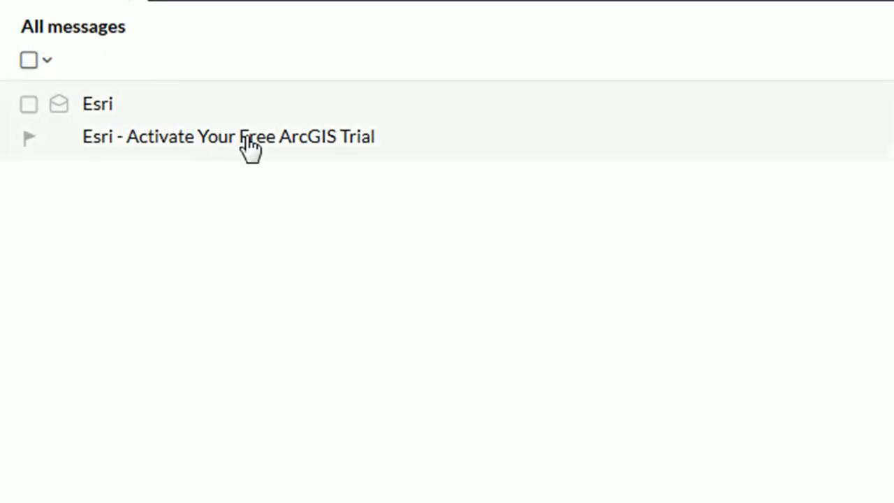
Step: Open the Esri trial activation email and follow its account activation link
left_click(248, 147)
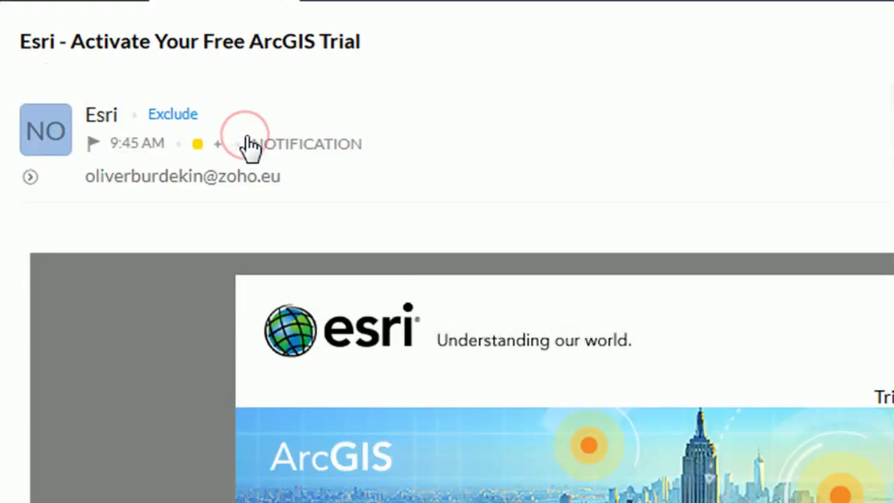
scroll(371, 225, "down", 1)
scroll(372, 225, "down", 4)
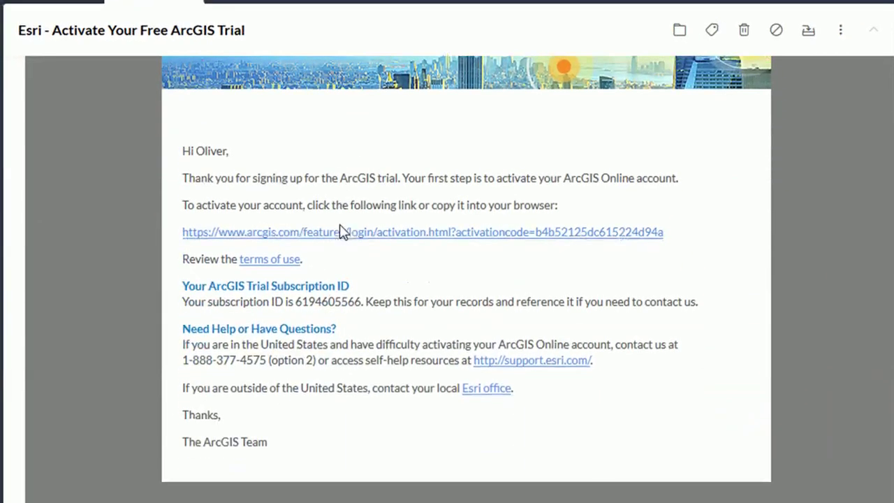
left_click(469, 233)
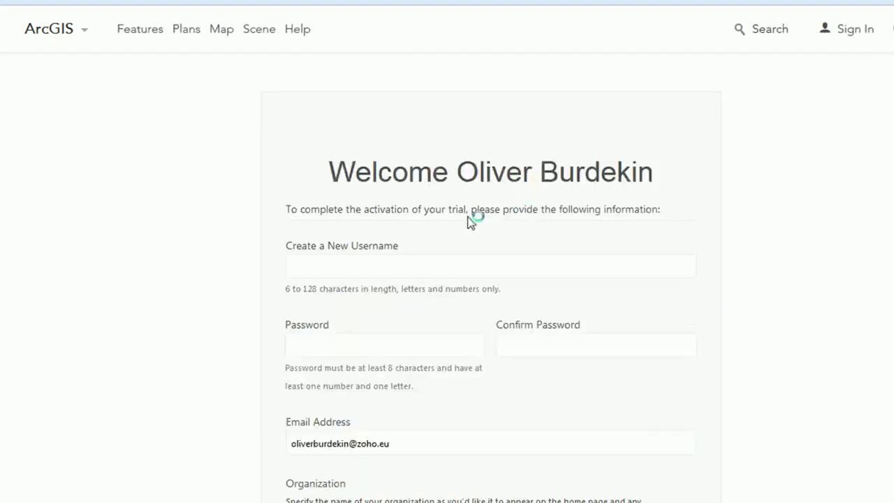
Step: Scroll down through the ArcGIS trial account activation form
scroll(500, 224, "down", 1)
scroll(500, 225, "down", 1)
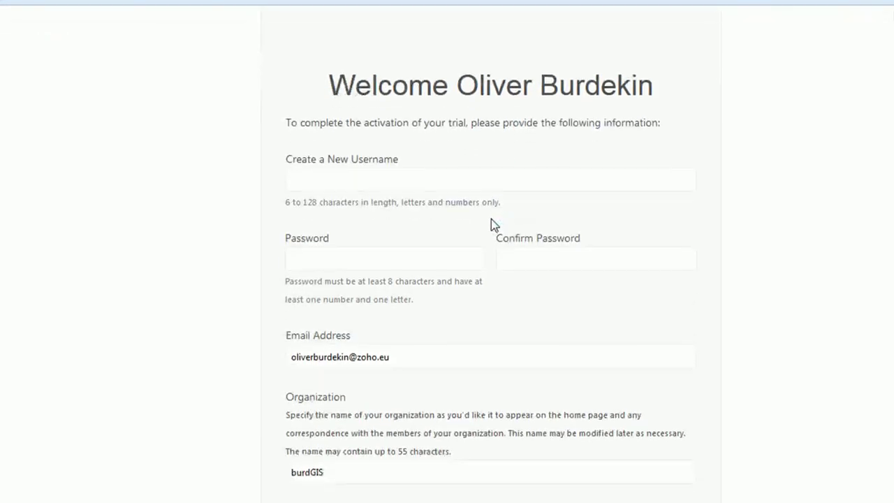
scroll(493, 223, "down", 6)
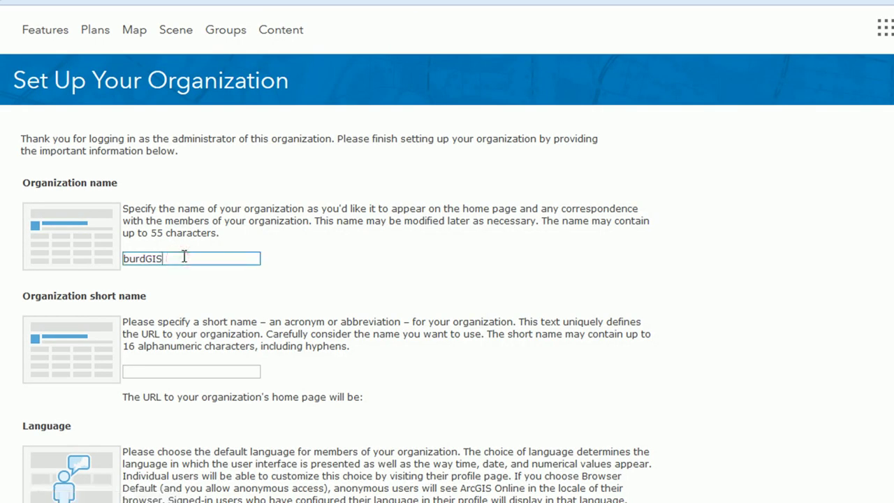
Step: Extend the organization name to burdGISdemo, review the default language, and save the setup
type("demo")
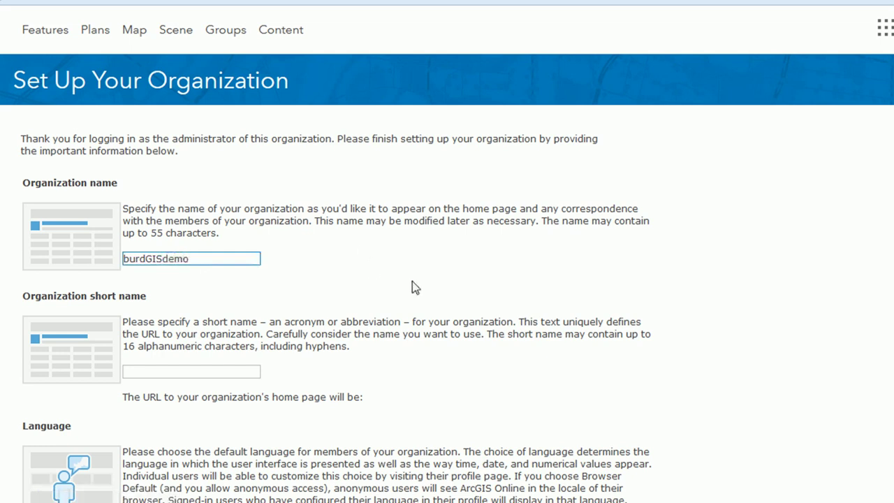
scroll(452, 327, "down", 4)
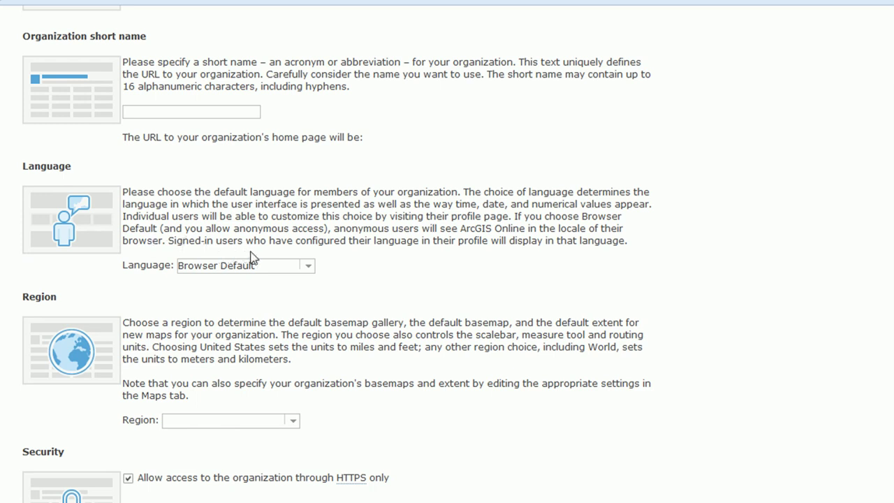
left_click(312, 266)
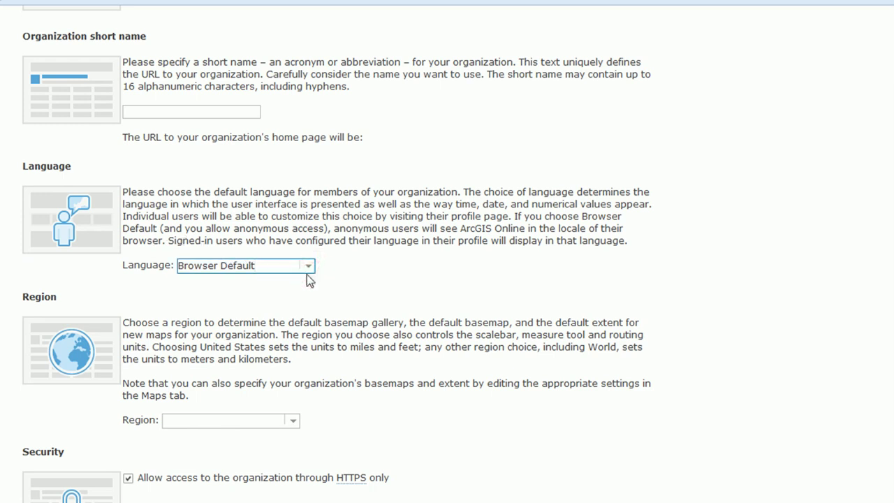
scroll(297, 328, "down", 6)
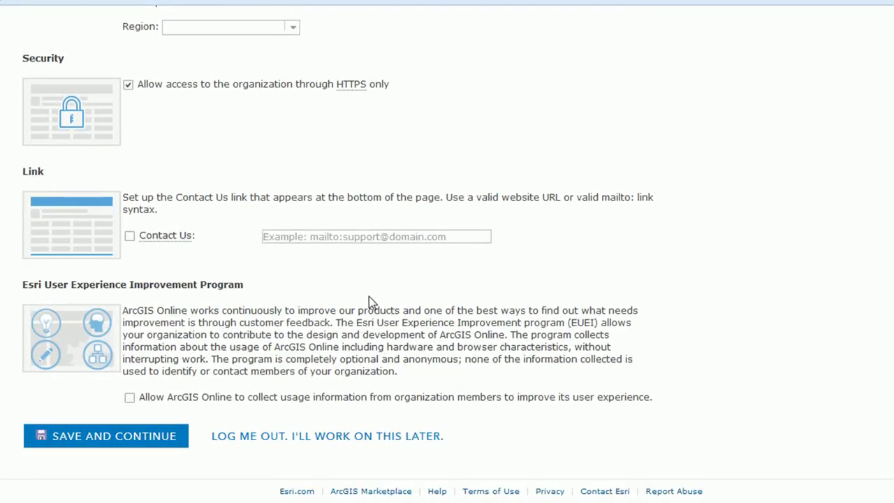
left_click(115, 442)
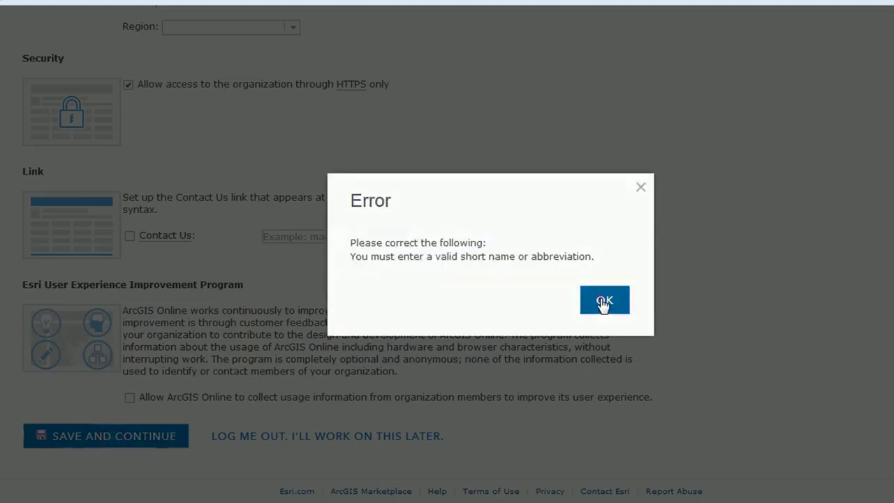
Step: Dismiss the short name error and enter burdGISdemo as the organization short name
left_click(602, 303)
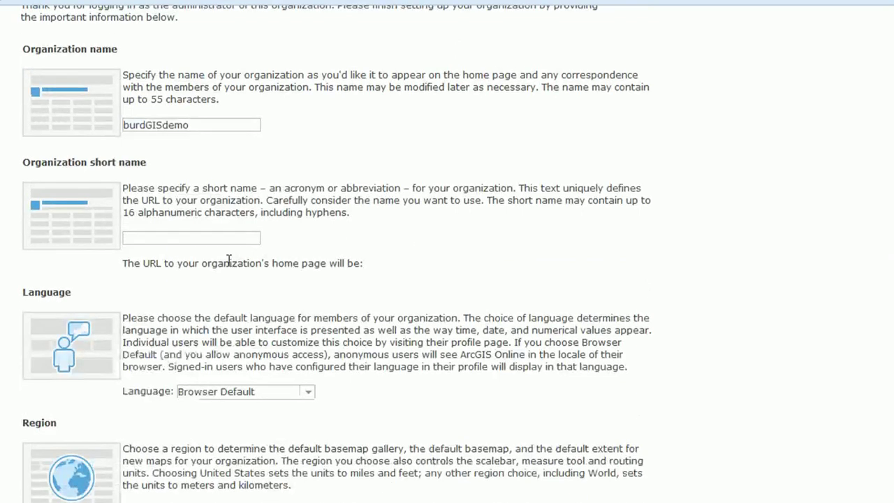
left_click(152, 234)
type("burd")
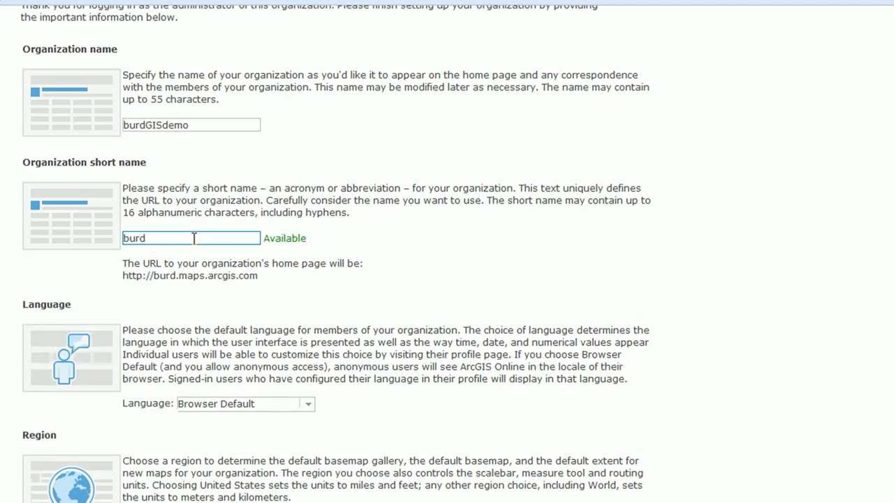
type("GIS")
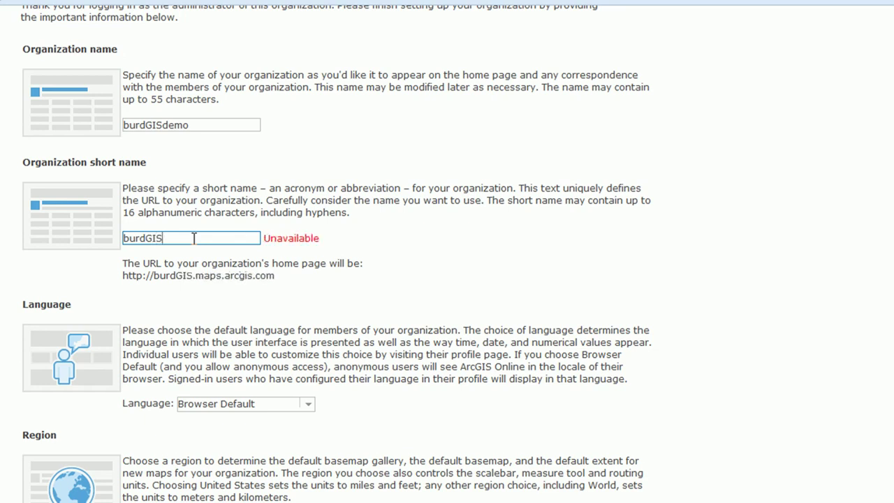
type("-")
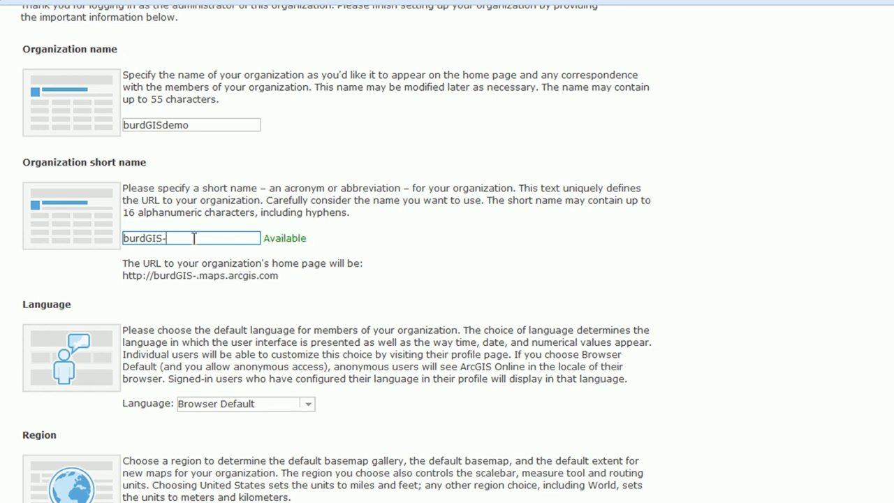
key("BackSpace")
type("demo")
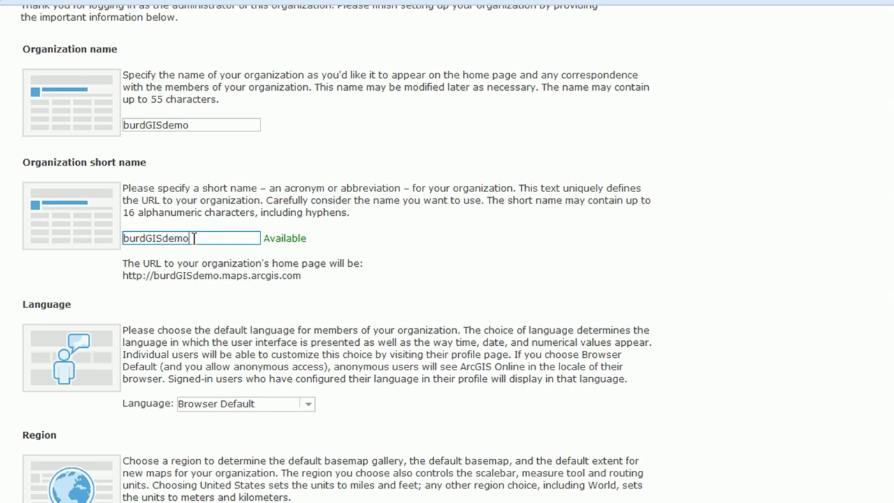
Step: Save and submit the burdGISdemo organization setup
scroll(545, 230, "down", 6)
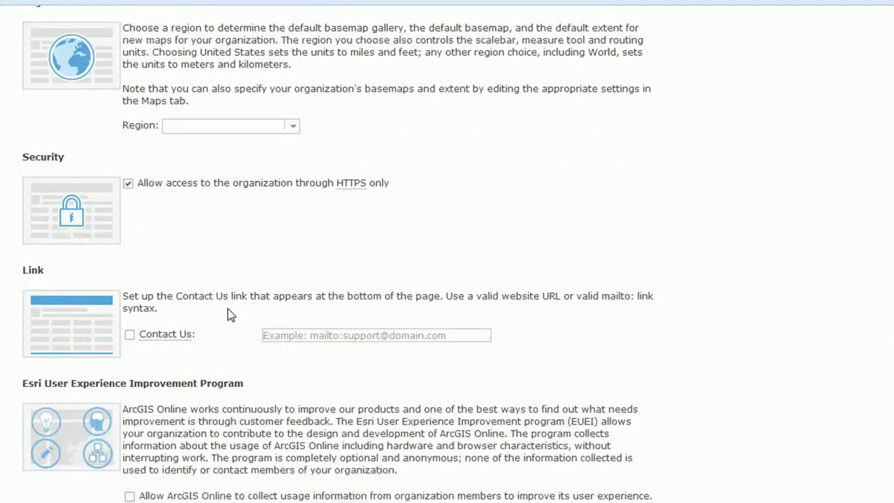
scroll(280, 304, "down", 2)
left_click(81, 447)
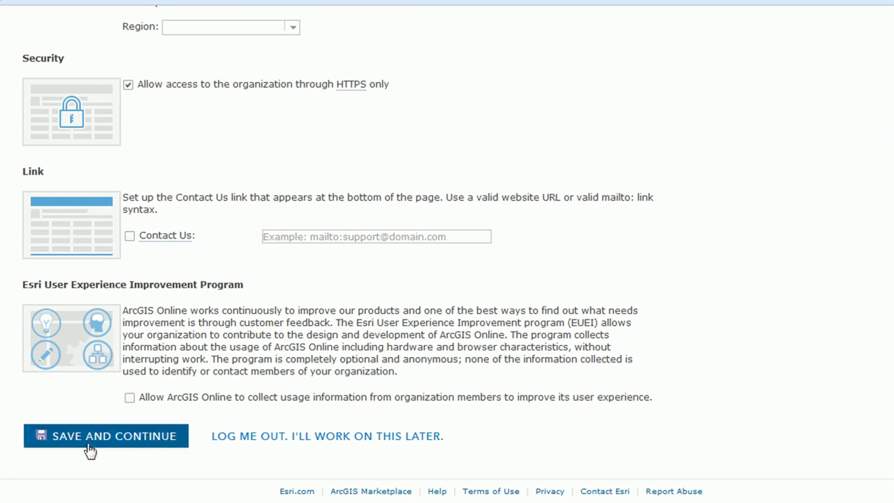
left_click(94, 444)
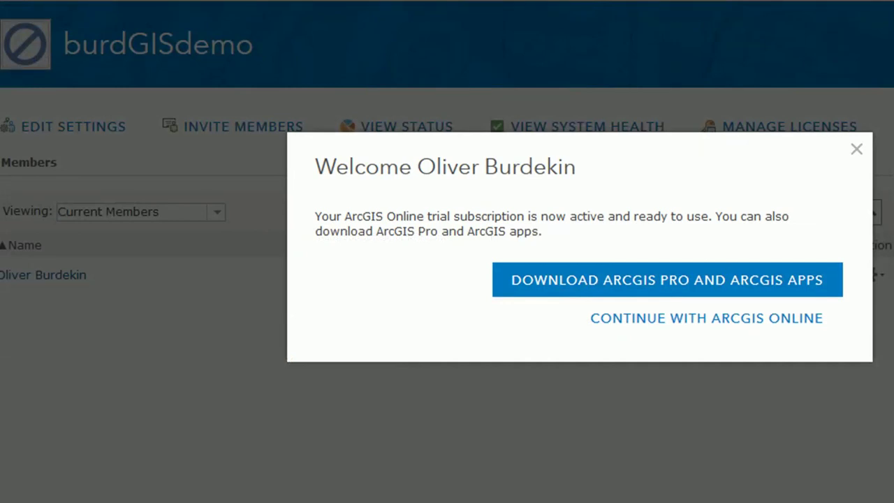
Step: Go to the trial downloads page and find ArcGIS Pro under ArcGIS Desktop
left_click(598, 286)
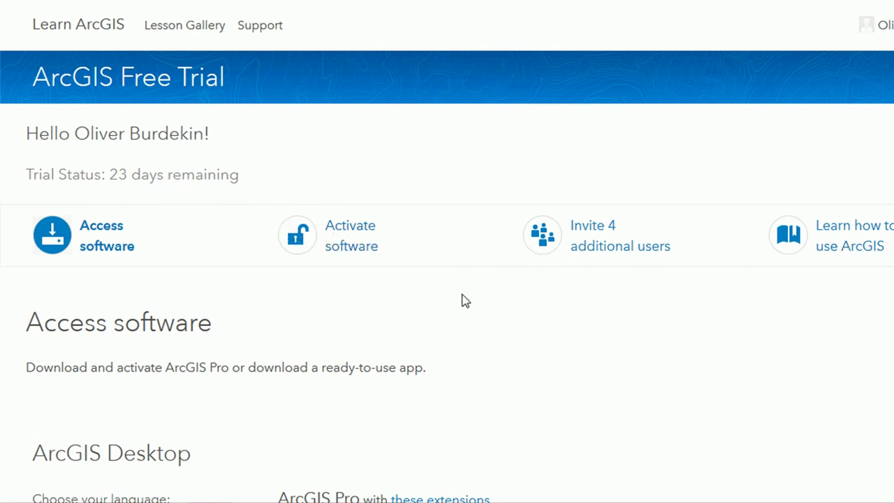
scroll(494, 326, "down", 2)
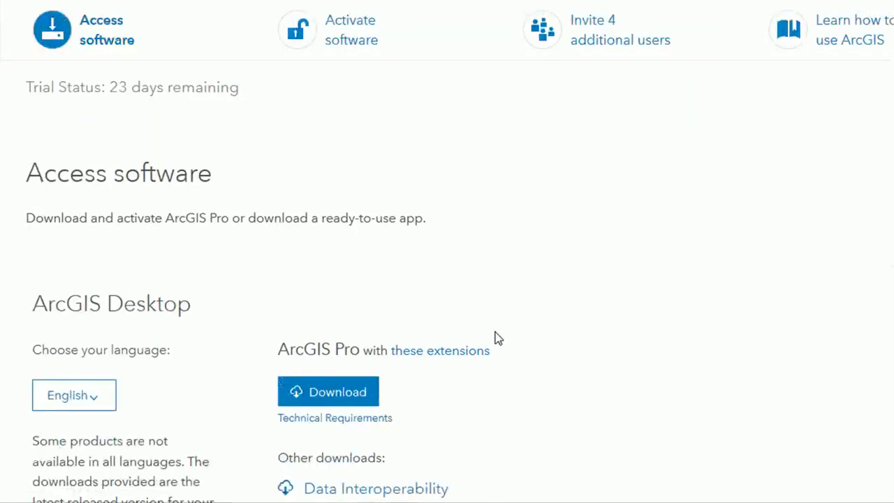
scroll(498, 338, "down", 1)
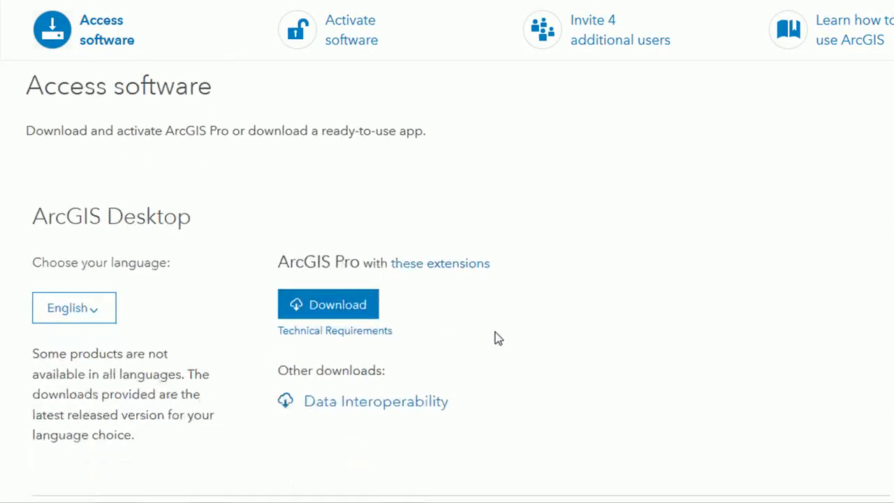
scroll(488, 331, "down", 2)
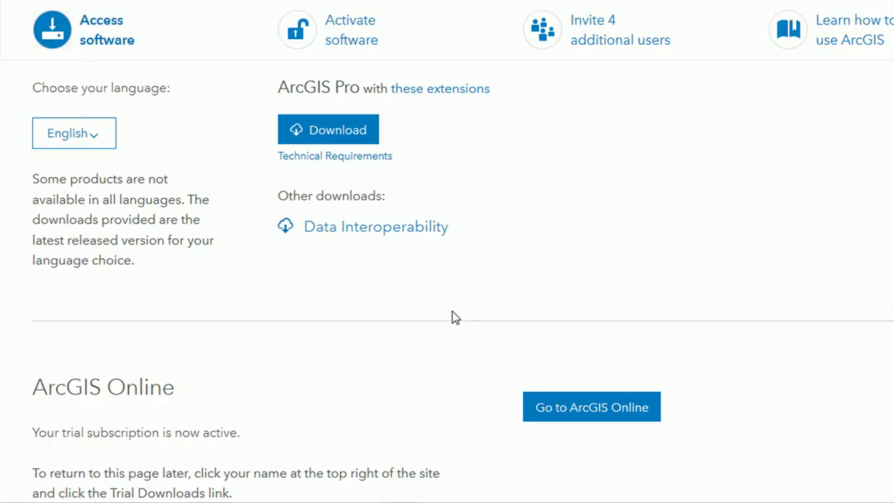
scroll(450, 313, "up", 1)
scroll(449, 310, "down", 3)
scroll(442, 303, "down", 4)
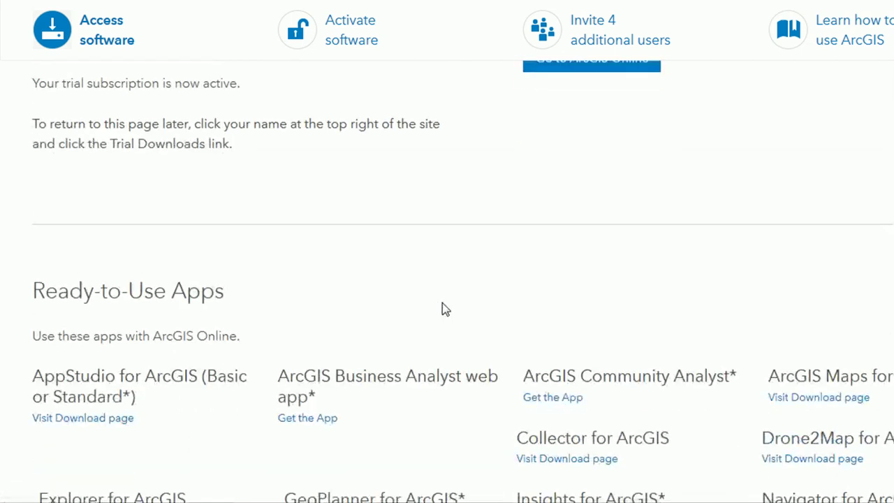
scroll(440, 303, "down", 1)
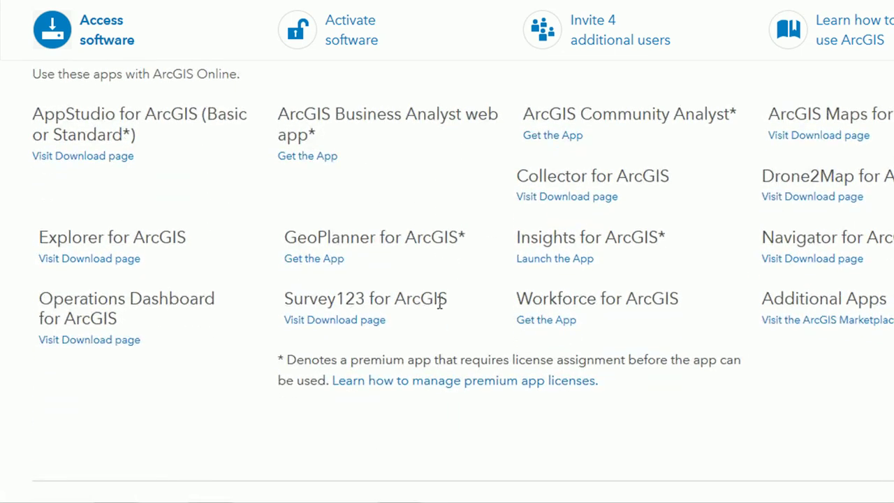
scroll(440, 303, "up", 5)
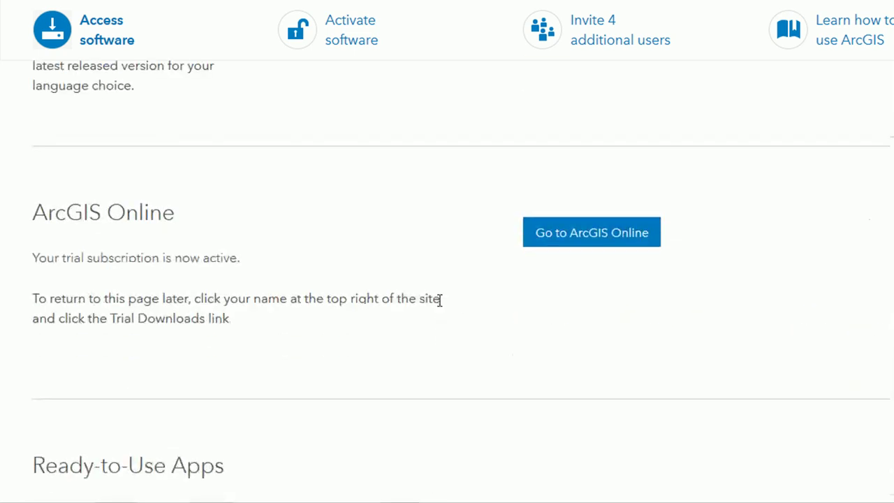
scroll(328, 222, "up", 3)
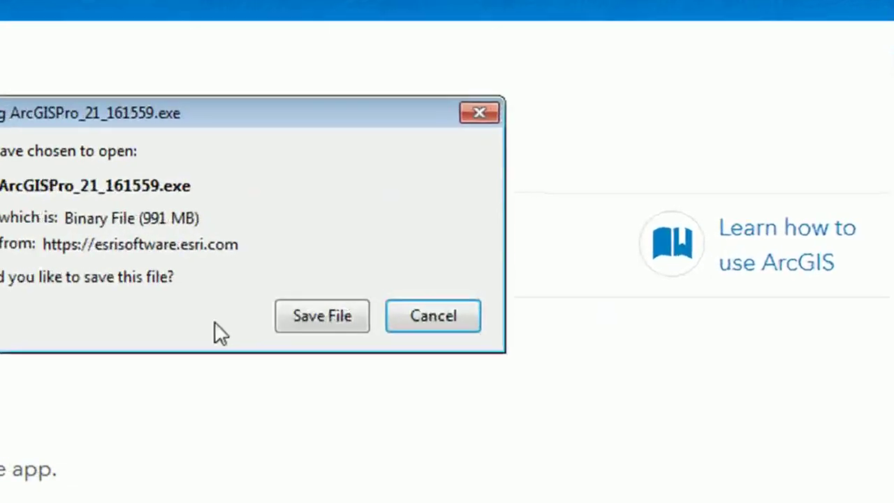
Step: Save ArcGISPro_21_161559.exe under its default name and show it in the Downloads folder
left_click(489, 292)
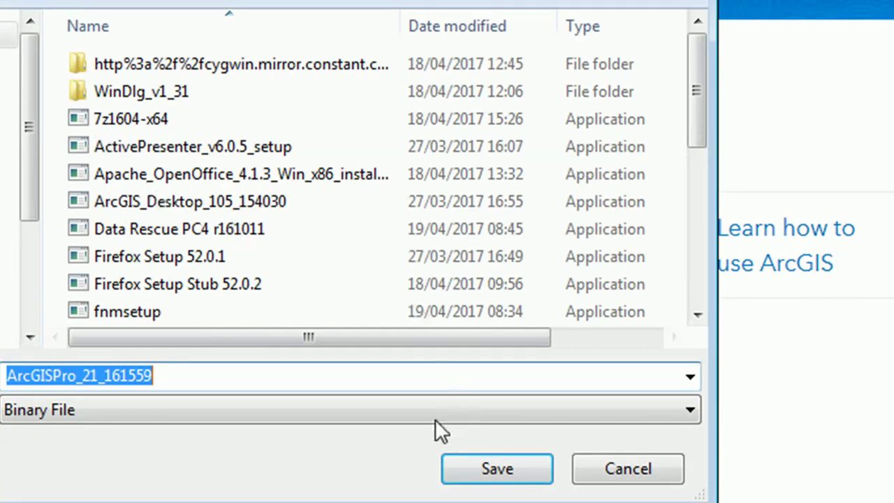
left_click(492, 469)
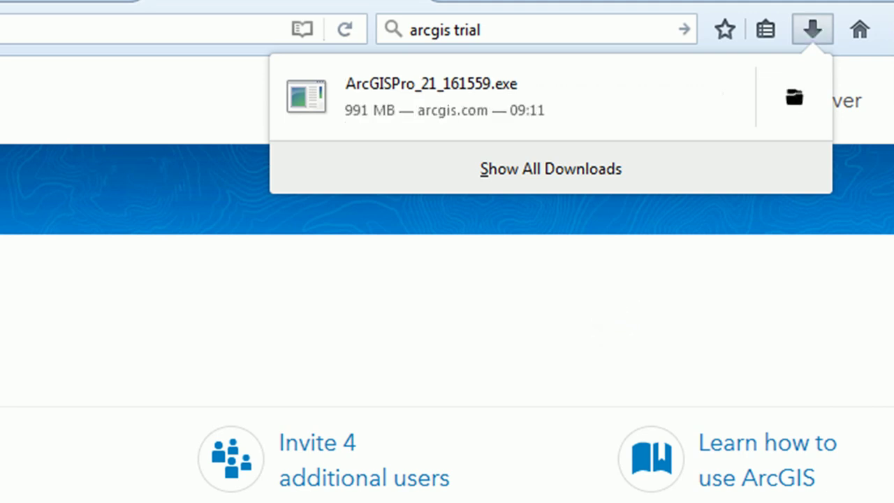
left_click(788, 90)
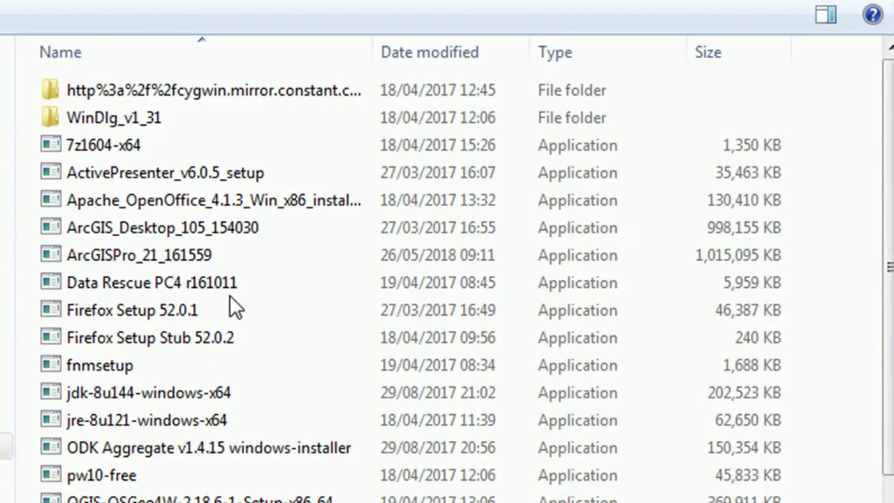
left_click(191, 256)
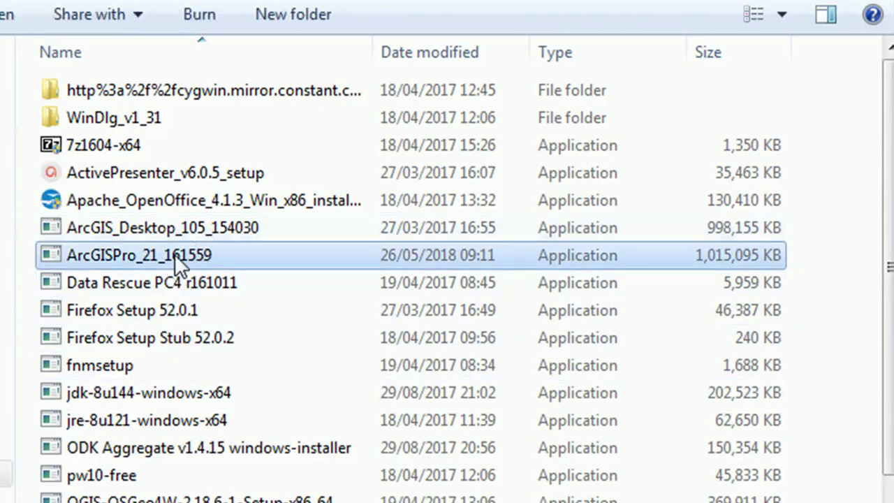
Step: Run the ArcGISPro_21_161559 installer from the Downloads folder
mouse_move(190, 255)
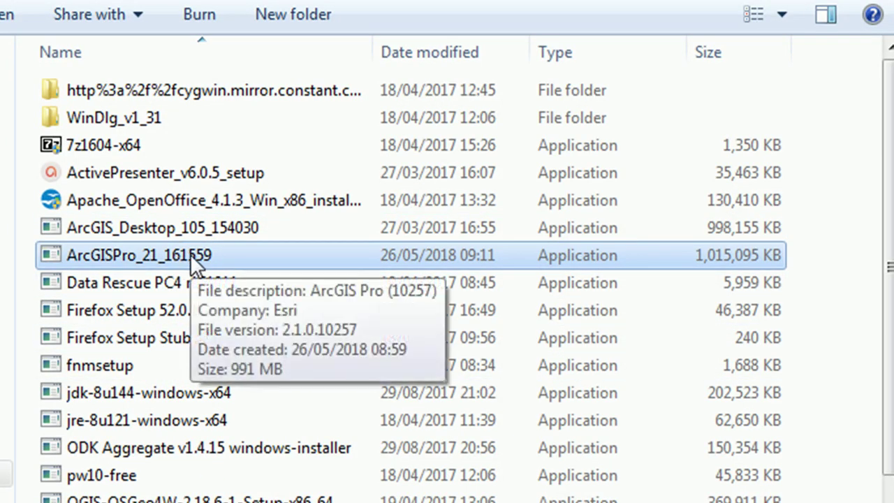
double_click(190, 254)
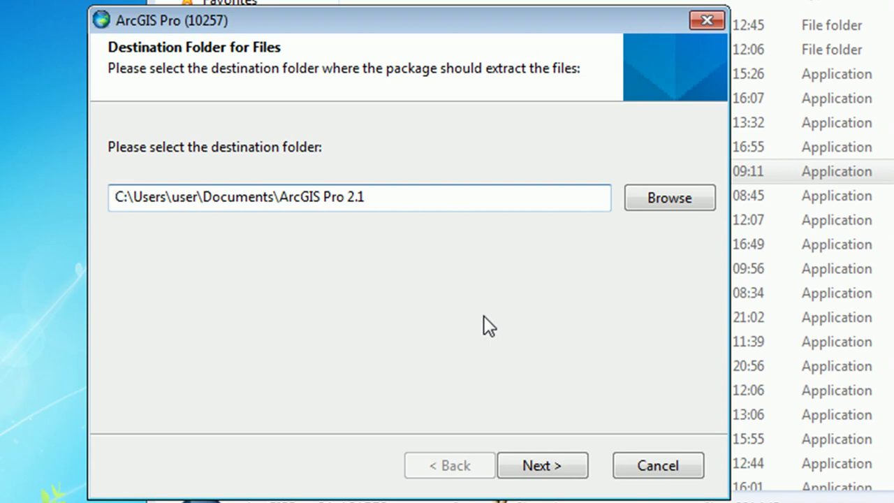
Step: Extract the installation files to the default ArcGIS Pro 2.1 folder and launch setup
left_click(551, 466)
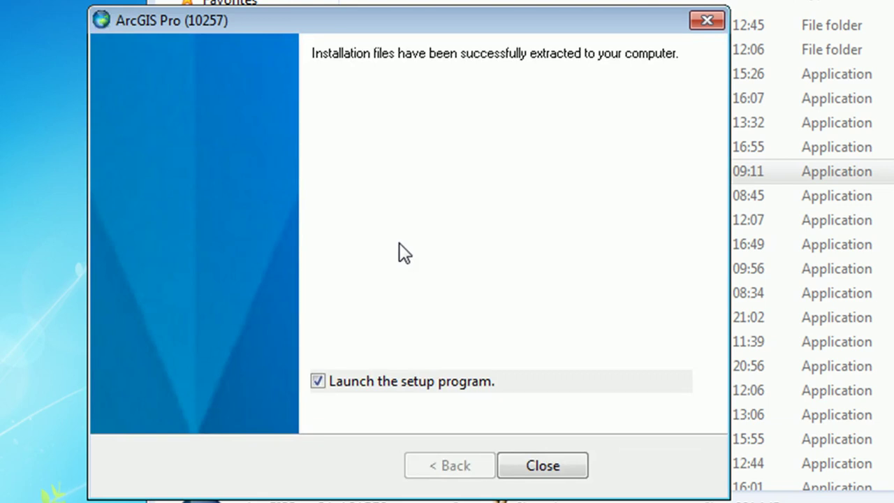
left_click(556, 469)
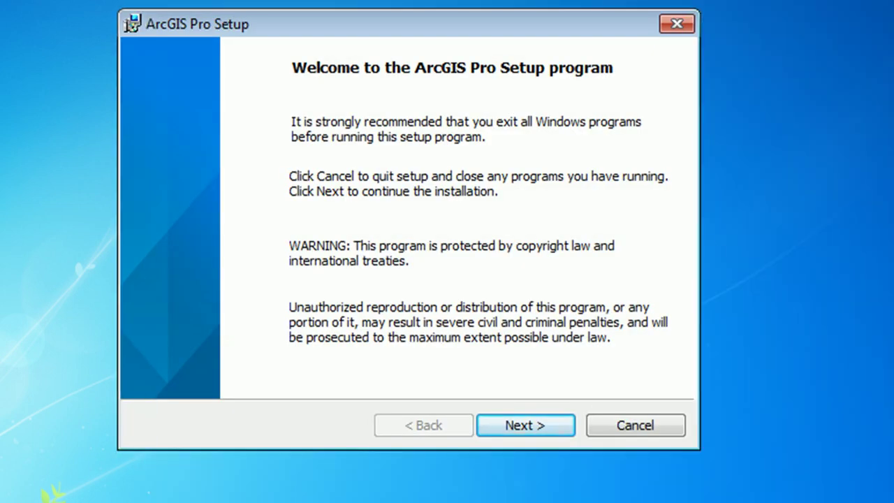
Step: Accept the master agreement and install ArcGIS Pro for anyone who uses this computer
left_click(536, 424)
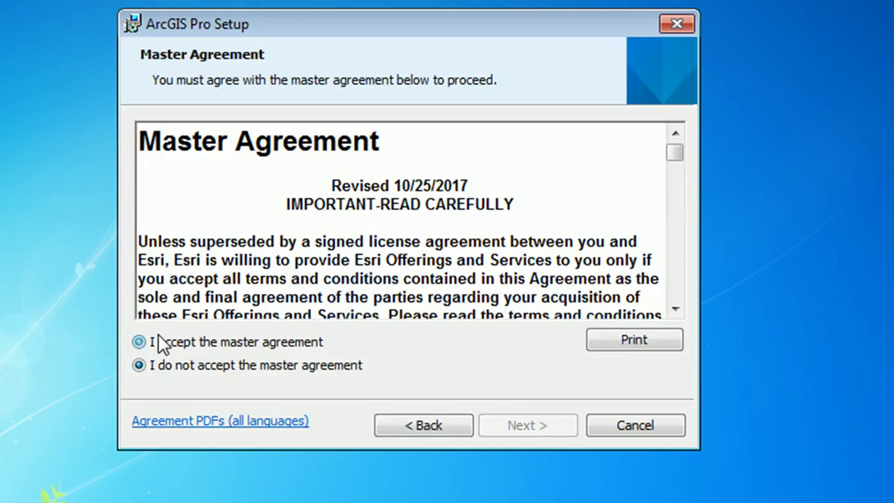
left_click(159, 342)
left_click(546, 426)
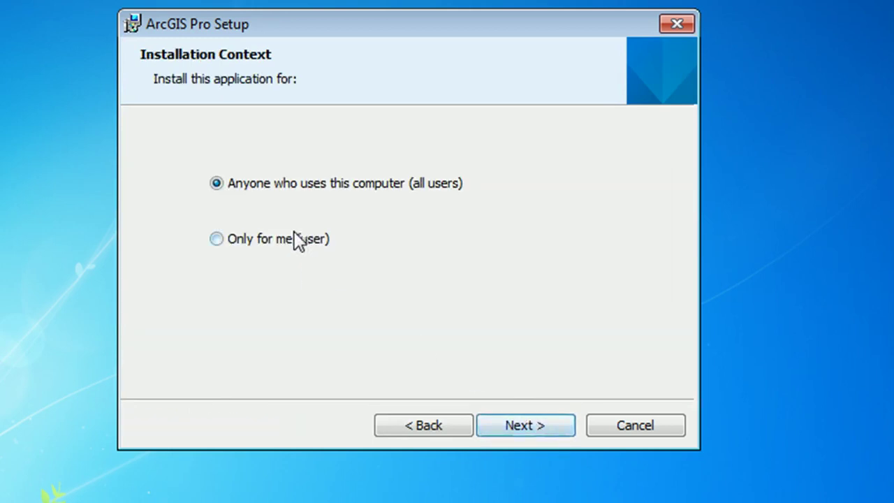
left_click(538, 428)
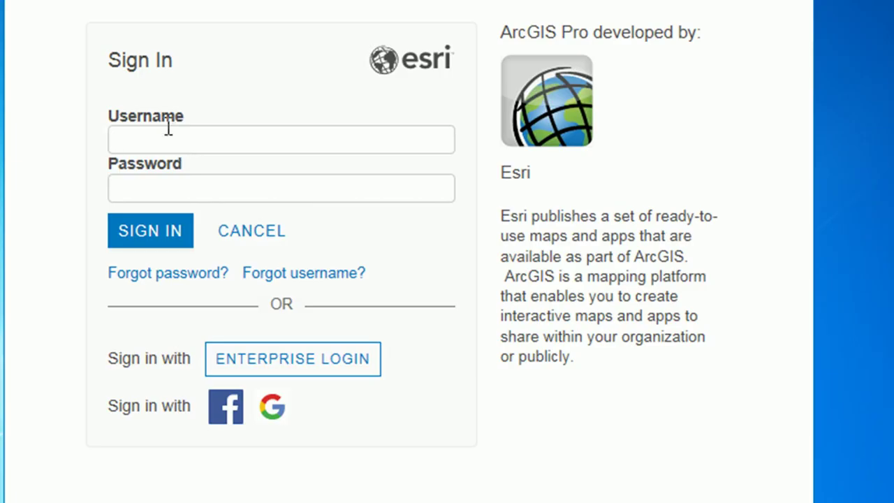
Step: Try signing in to ArcGIS Pro with the trial account's username and password, then dismiss the missing Named User license error
type("burdGISdemo")
key("Tab")
type("•••••••")
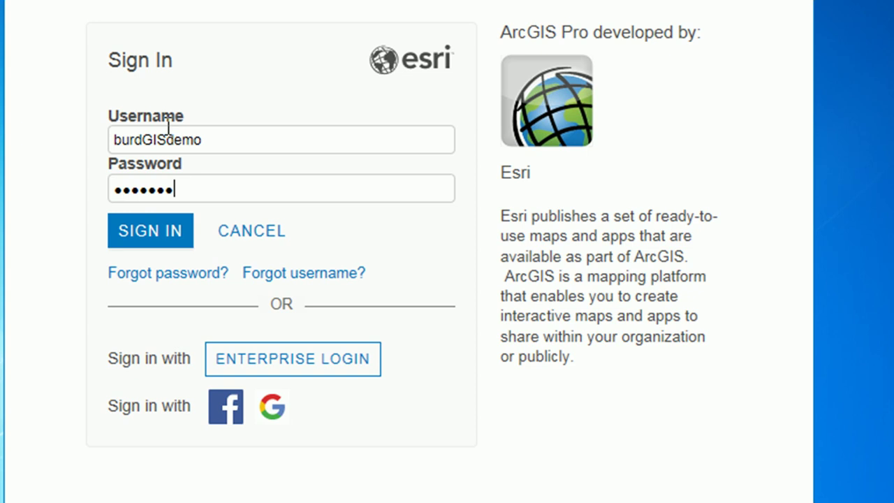
type("••••••••")
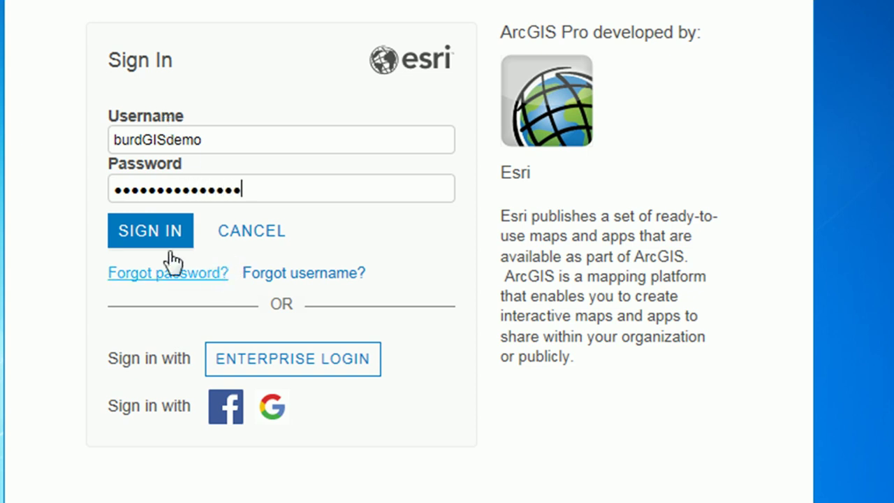
left_click(125, 235)
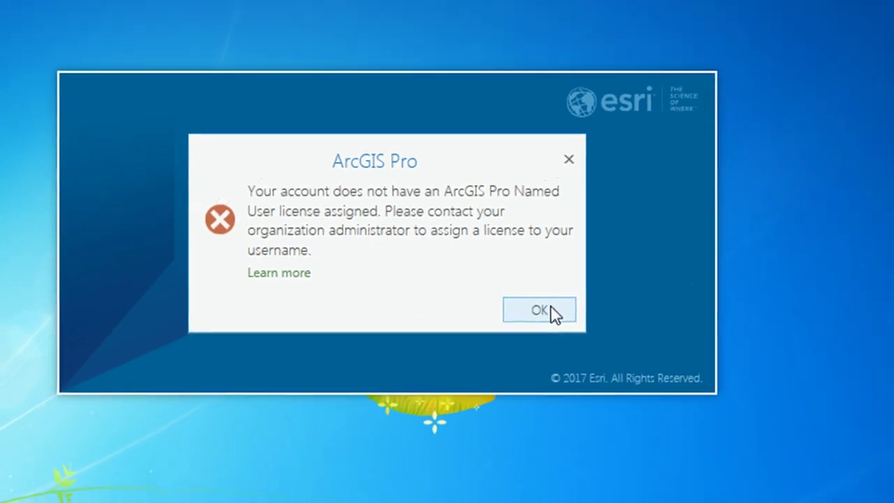
left_click(552, 312)
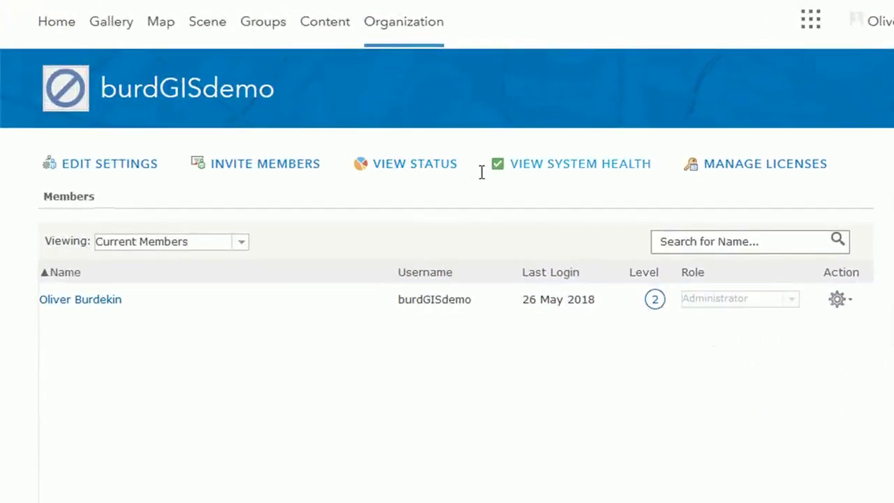
Step: Open Manage ArcGIS Pro Licenses and bring up the only member's license settings in the members table
left_click(729, 164)
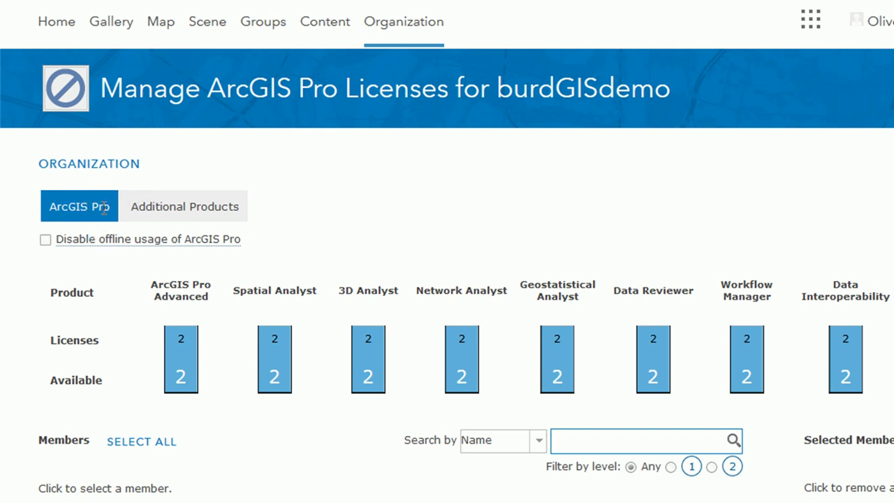
scroll(448, 210, "down", 1)
scroll(448, 210, "down", 5)
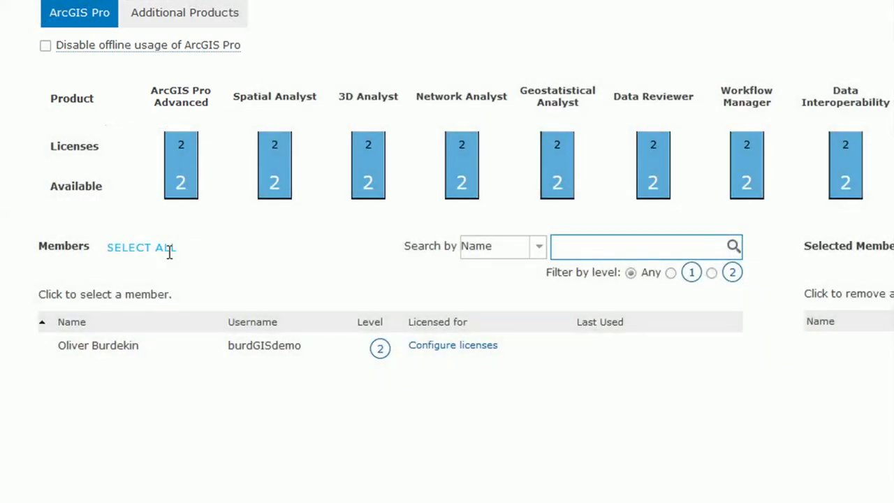
left_click(455, 344)
Step: Assign the member ArcGIS Pro Advanced with all nine extensions, then confirm the notice
scroll(426, 319, "down", 1)
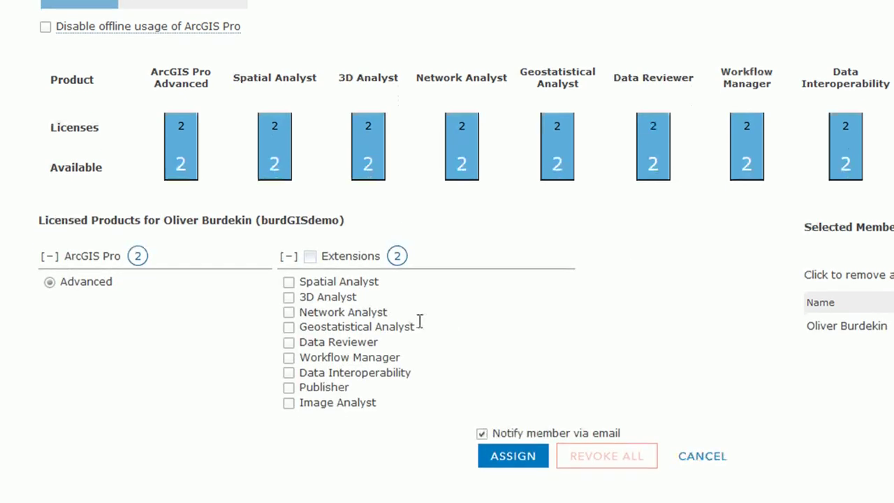
scroll(419, 321, "down", 1)
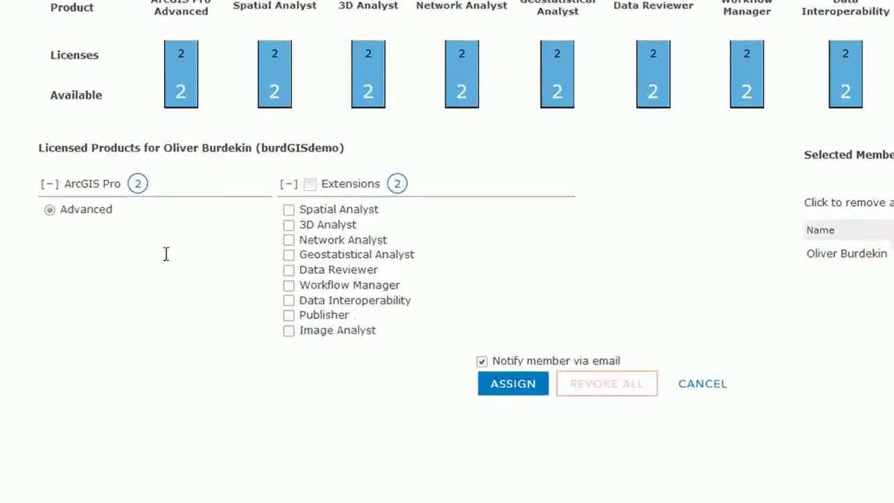
left_click(309, 184)
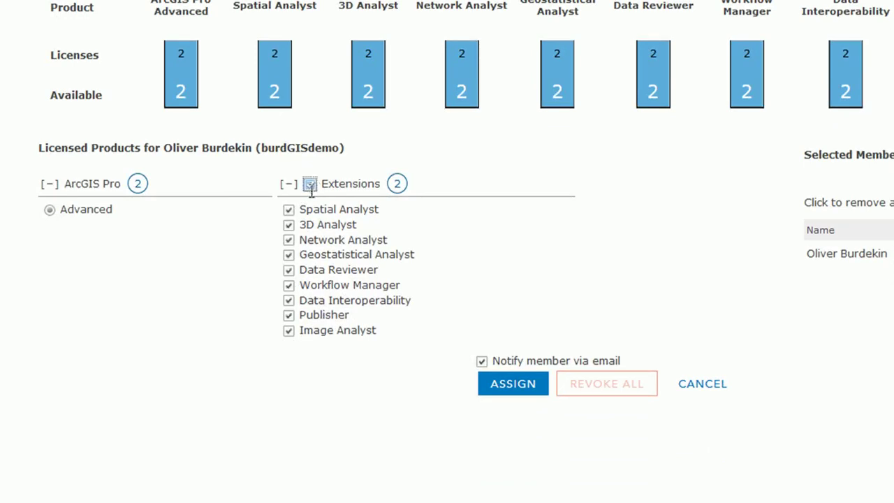
left_click(509, 384)
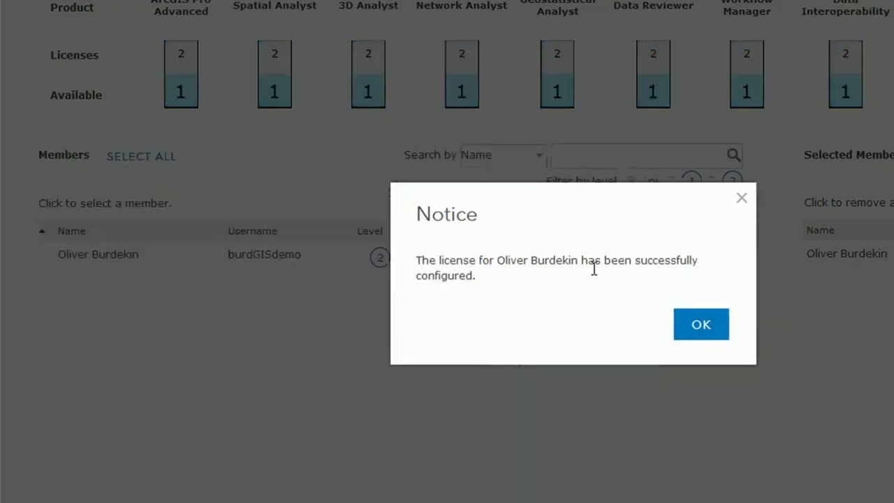
left_click(716, 321)
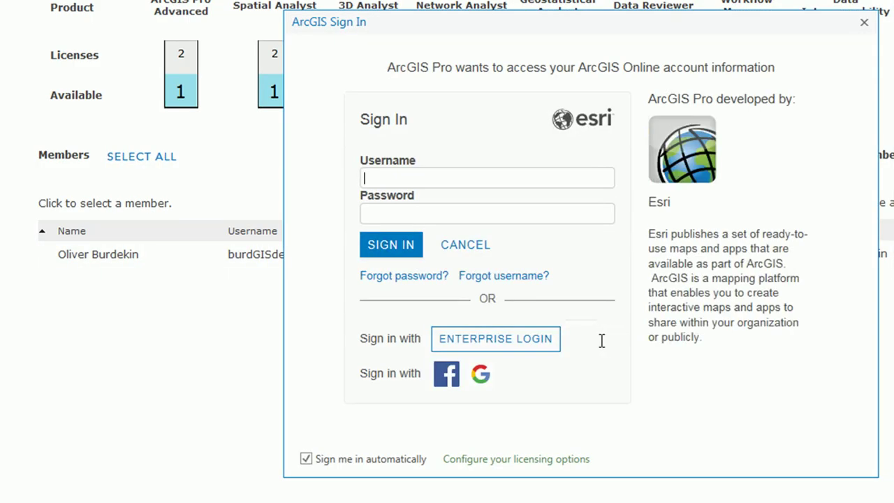
Step: Sign in to ArcGIS Pro again with the now-licensed trial account's username and password
type("burdGIS")
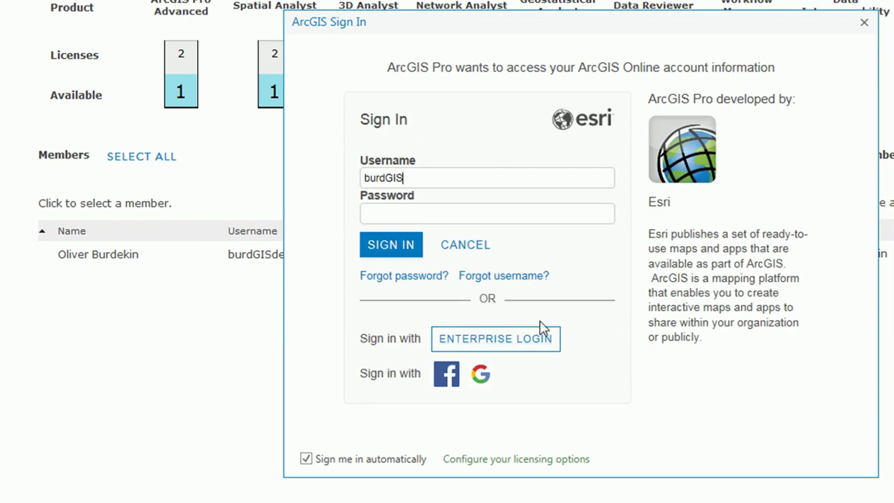
type("demo")
key("Tab")
type("•••••••••••••••")
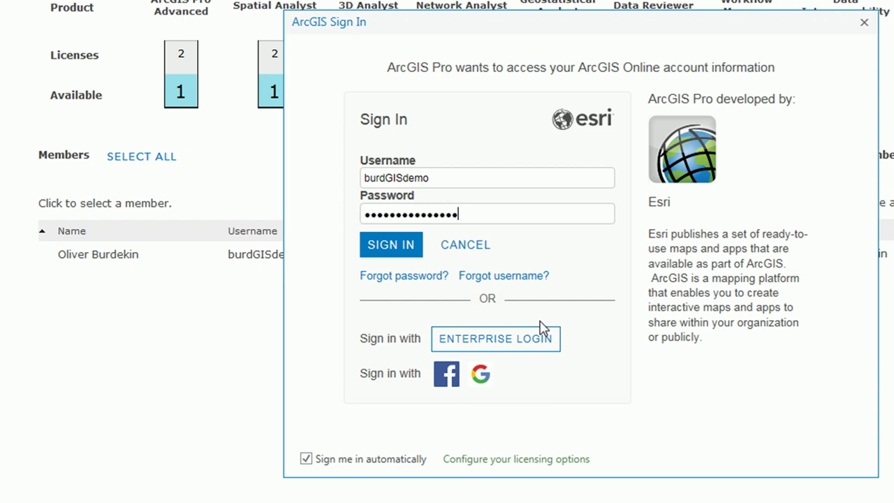
left_click(386, 246)
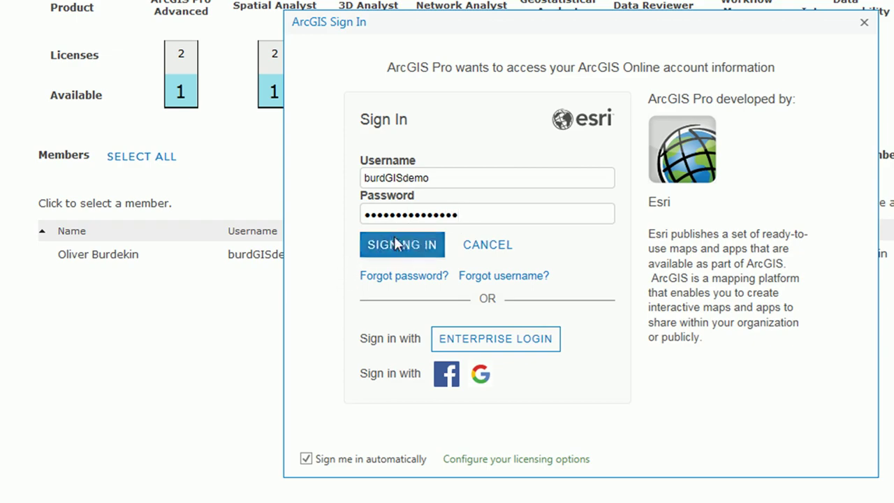